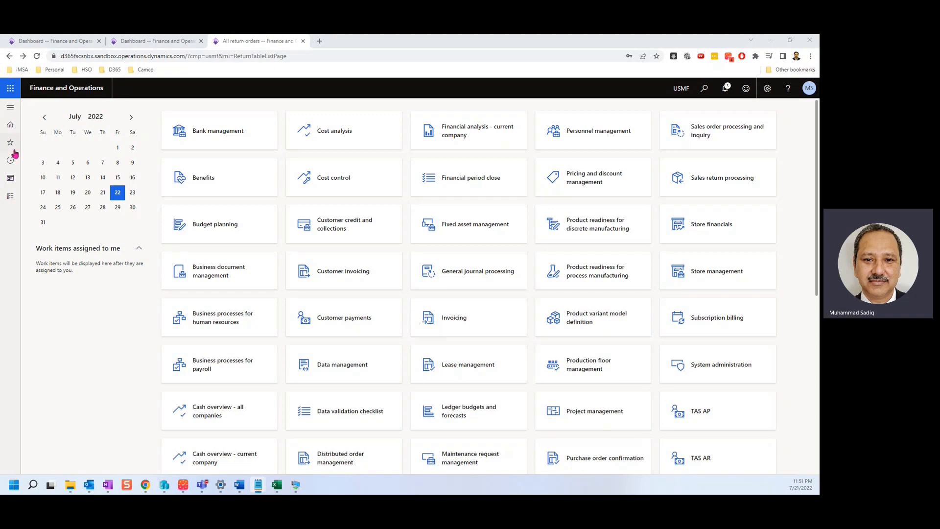
# Step: Open the list of all sales orders in Accounts receivable and move its browser tab to the front
pyautogui.click(9, 196)
pyautogui.click(62, 234)
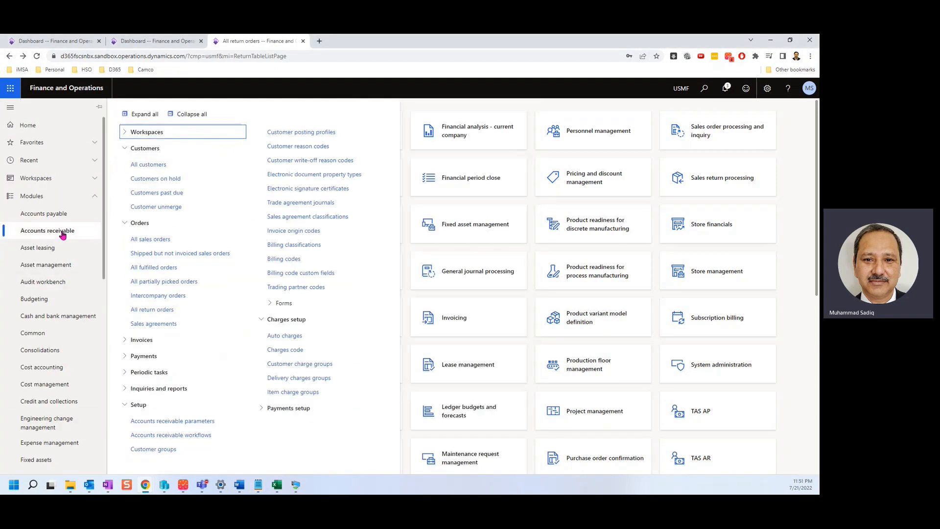
pyautogui.click(151, 239)
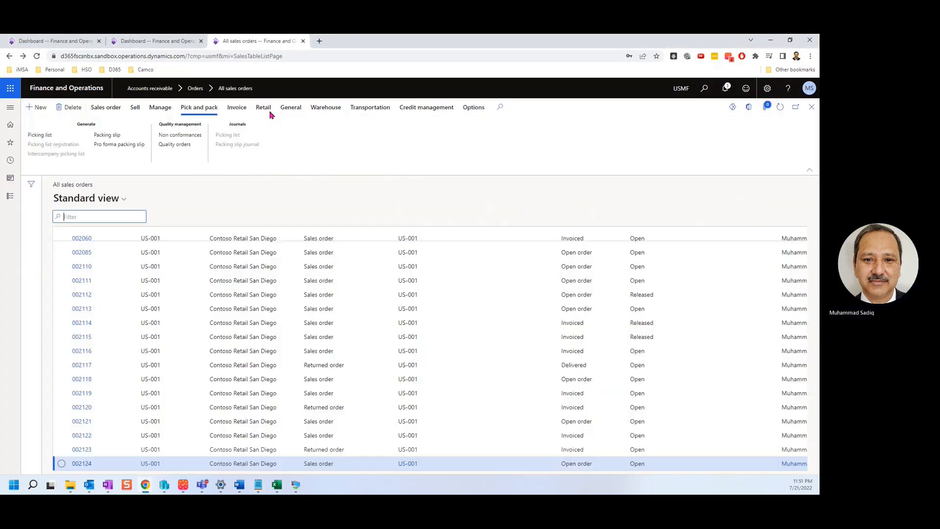
pyautogui.moveTo(248, 41); pyautogui.dragTo(45, 41)
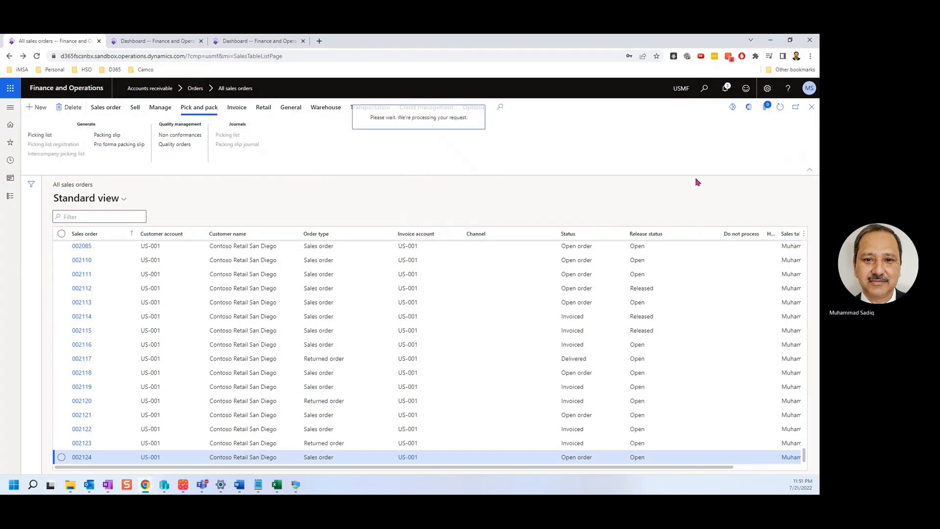
# Step: Create a sales order for Contoso Retail San Diego from warehouse 24 and add item 1000, Surface Pro 128 GB, to its line
pyautogui.write('us')
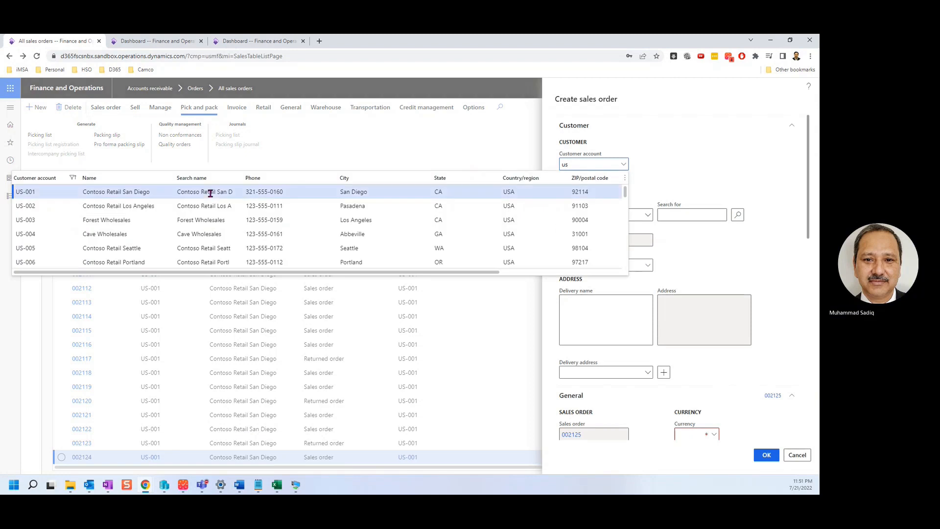
pyautogui.click(211, 193)
pyautogui.scroll(-5, 738, 372)
pyautogui.click(713, 361)
pyautogui.write('24')
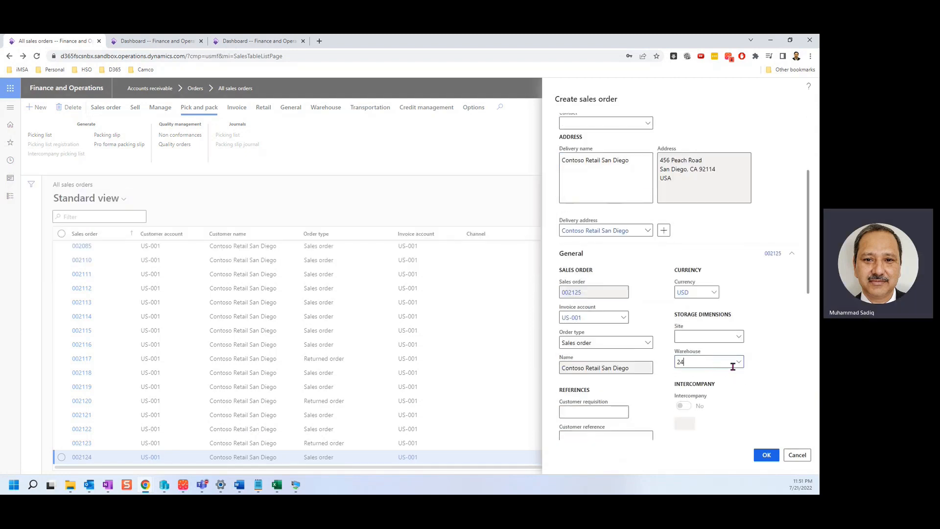
pyautogui.scroll(-3, 782, 382)
pyautogui.click(766, 455)
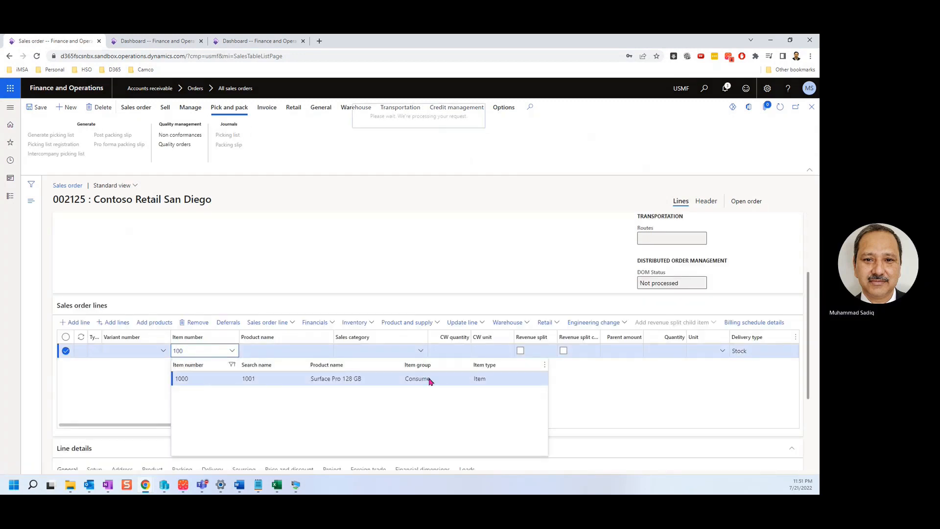
pyautogui.click(430, 381)
pyautogui.moveTo(241, 428); pyautogui.dragTo(471, 431)
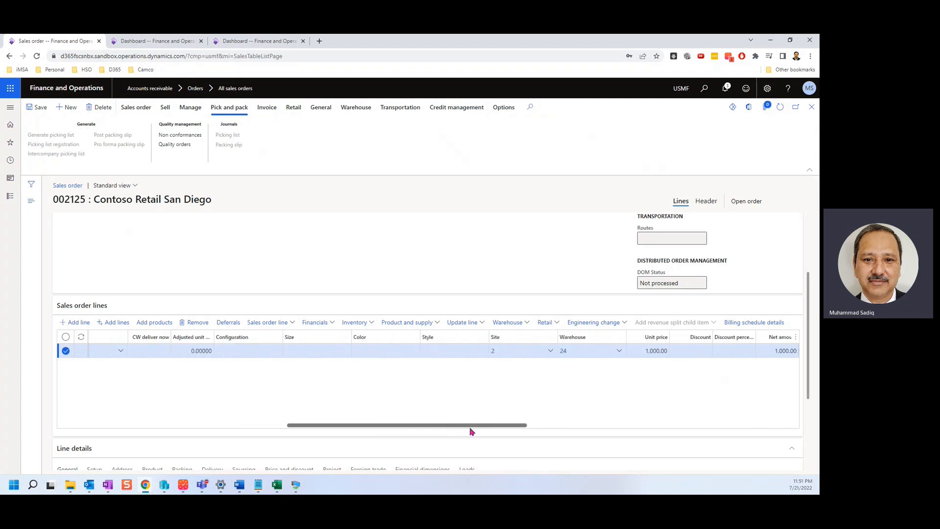
# Step: Look up the on-hand inventory of released product 1000 and check the physical inventory details for site 2, warehouse 24
pyautogui.moveTo(149, 41); pyautogui.dragTo(24, 39)
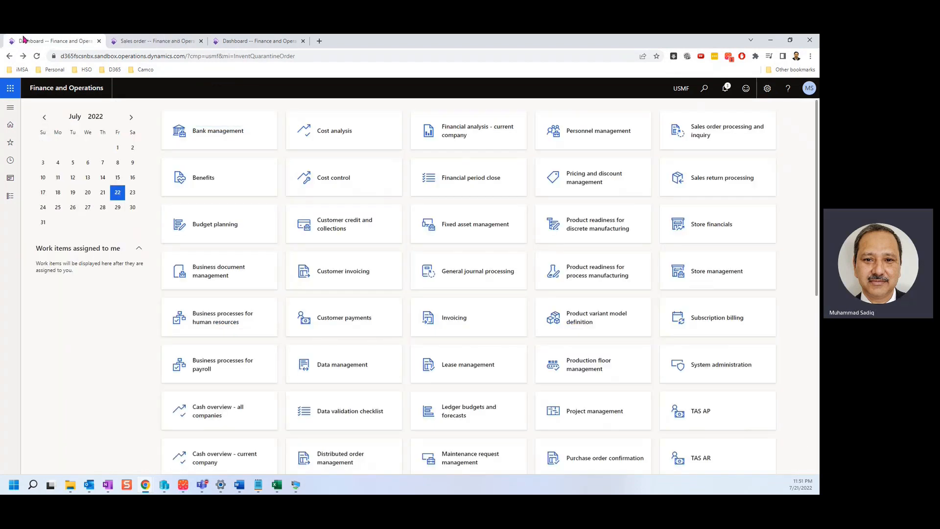
pyautogui.click(11, 107)
pyautogui.click(32, 144)
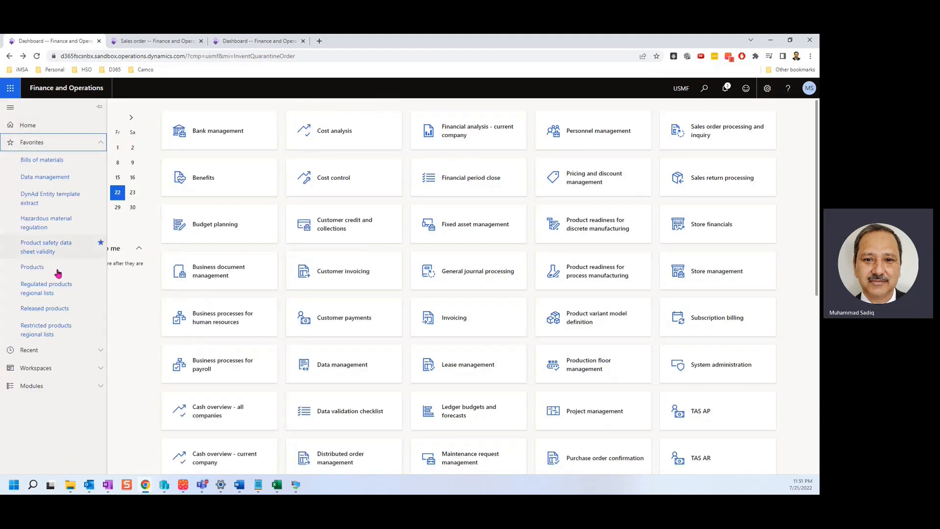
pyautogui.click(57, 309)
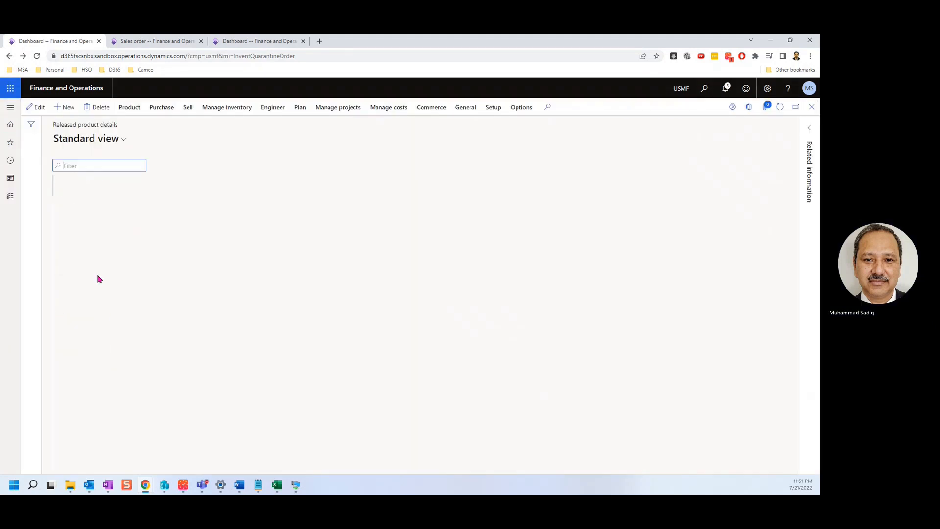
pyautogui.click(61, 270)
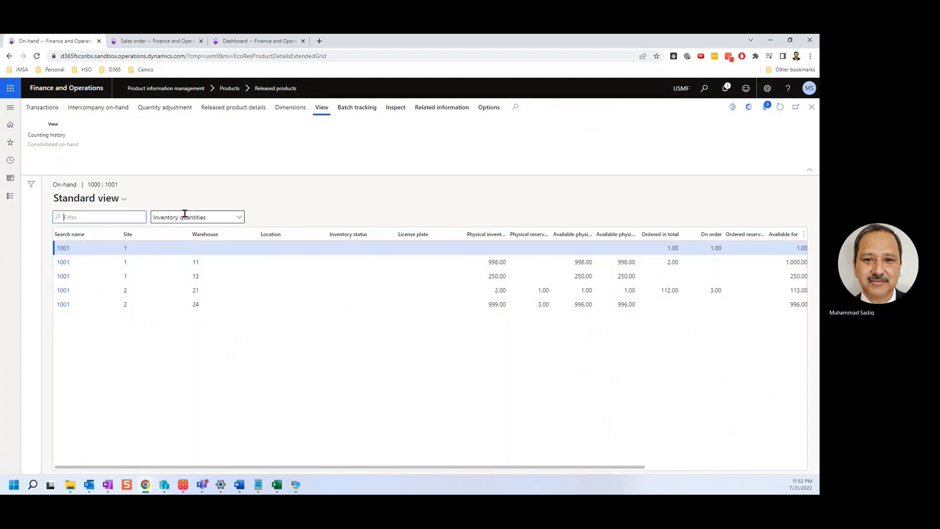
pyautogui.click(62, 305)
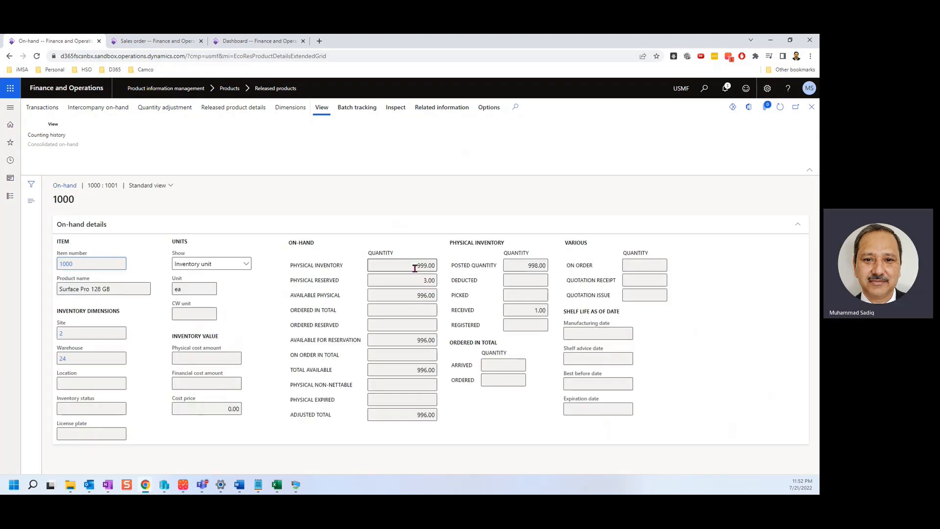
pyautogui.click(414, 266)
# Step: Post and print the packing slip for the new sales order, then close the printed report
pyautogui.click(178, 44)
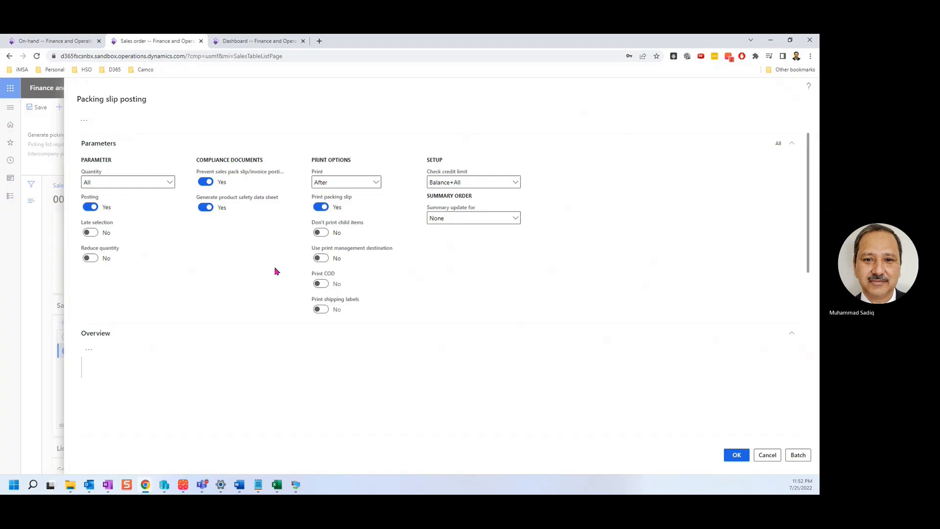
pyautogui.scroll(-4, 272, 269)
pyautogui.click(736, 456)
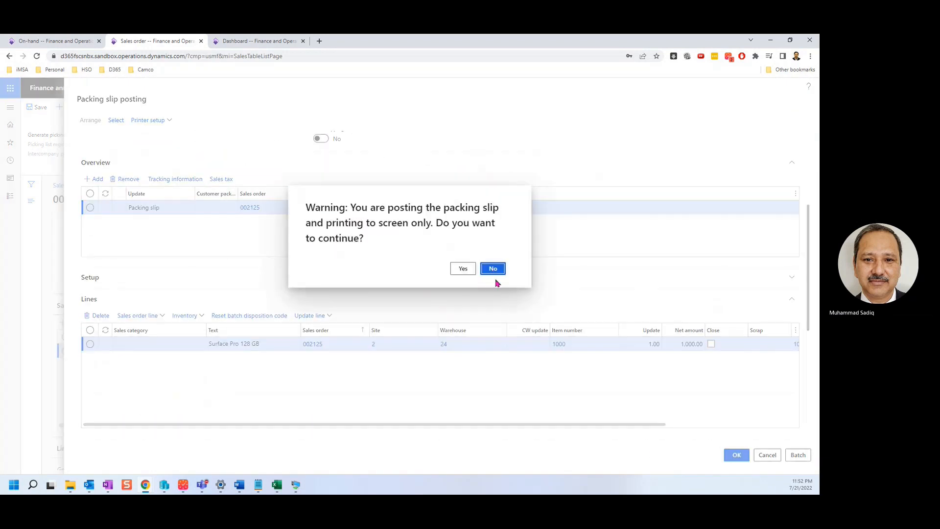
pyautogui.click(465, 271)
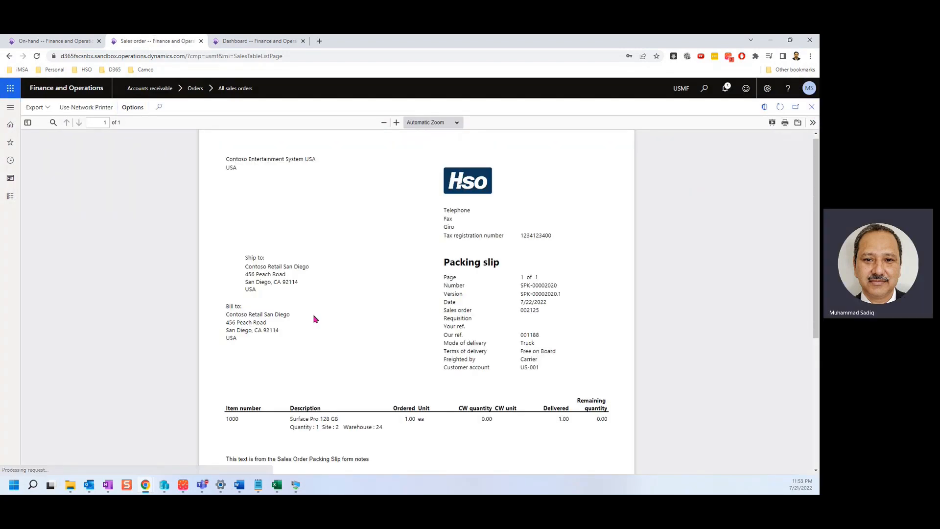
pyautogui.press('Escape')
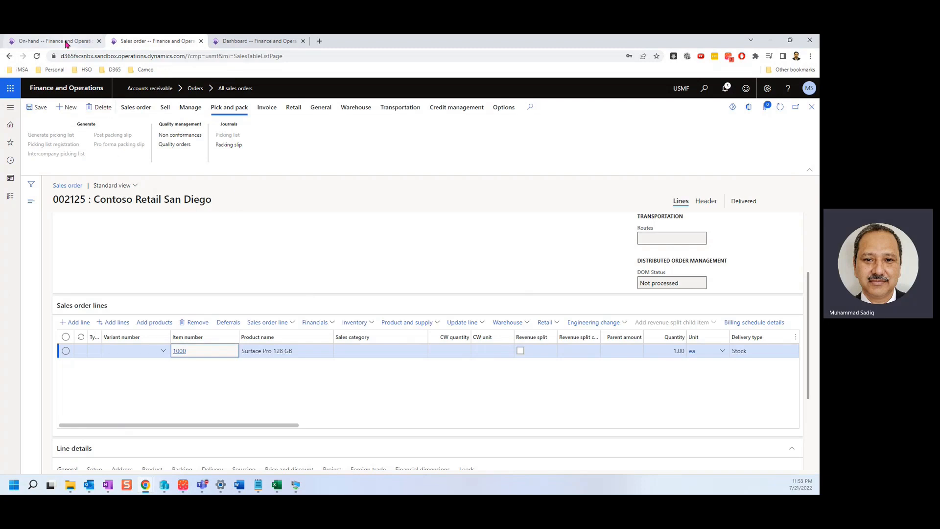
# Step: Refresh the on-hand inventory of item 1000 and recheck the physical quantity in warehouse 24 in the on-hand list
pyautogui.click(67, 43)
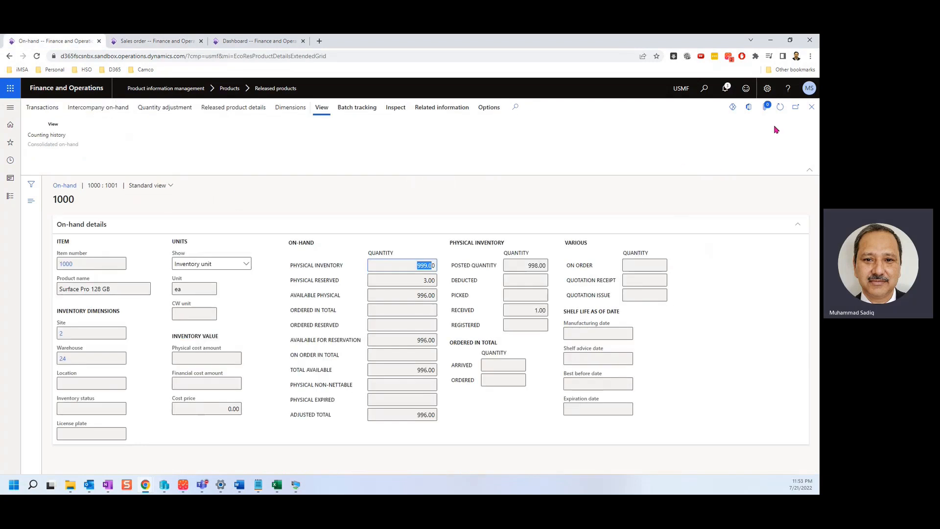
pyautogui.click(780, 111)
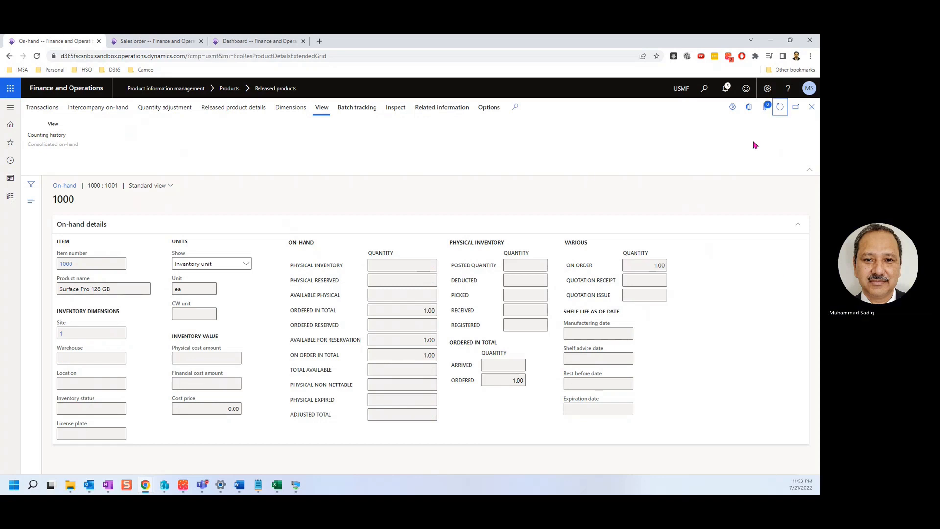
pyautogui.click(63, 186)
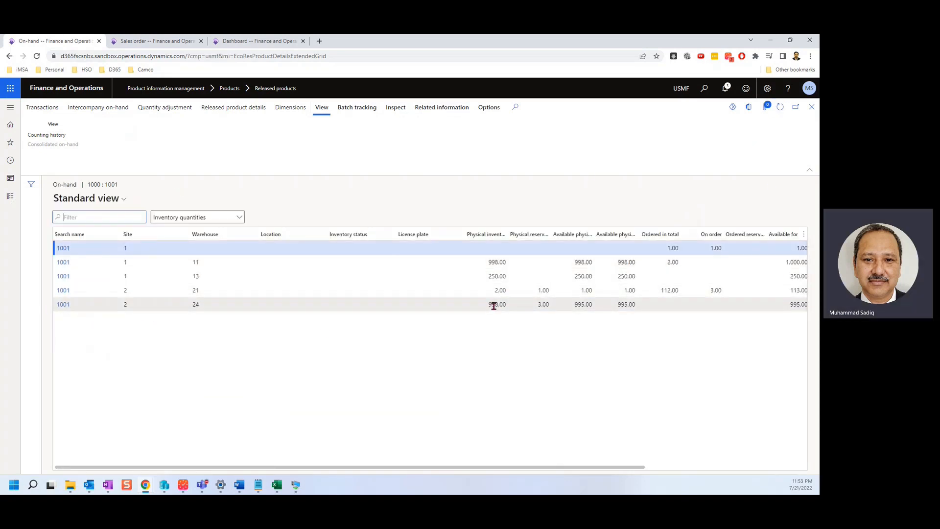
# Step: Generate and post the invoice for the delivered Contoso Retail San Diego sales order
pyautogui.click(179, 41)
pyautogui.click(267, 107)
pyautogui.click(38, 136)
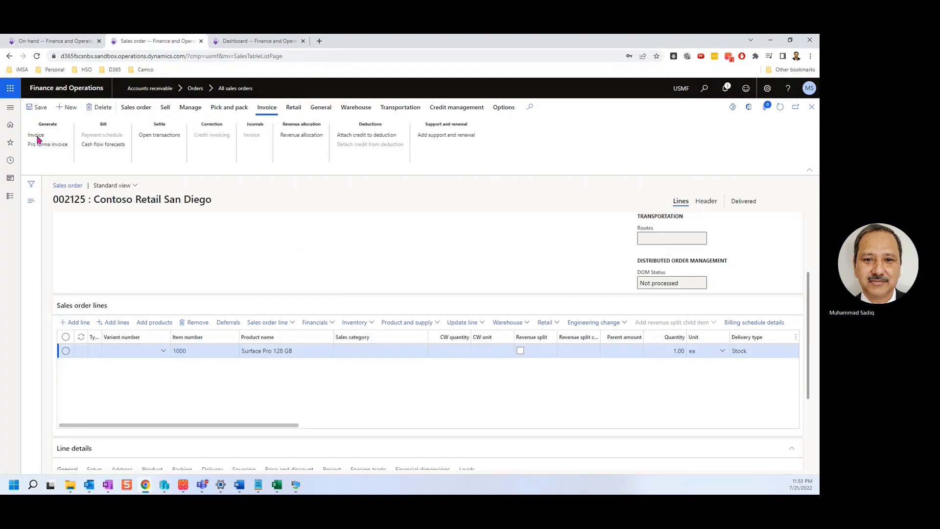
pyautogui.scroll(-4, 432, 321)
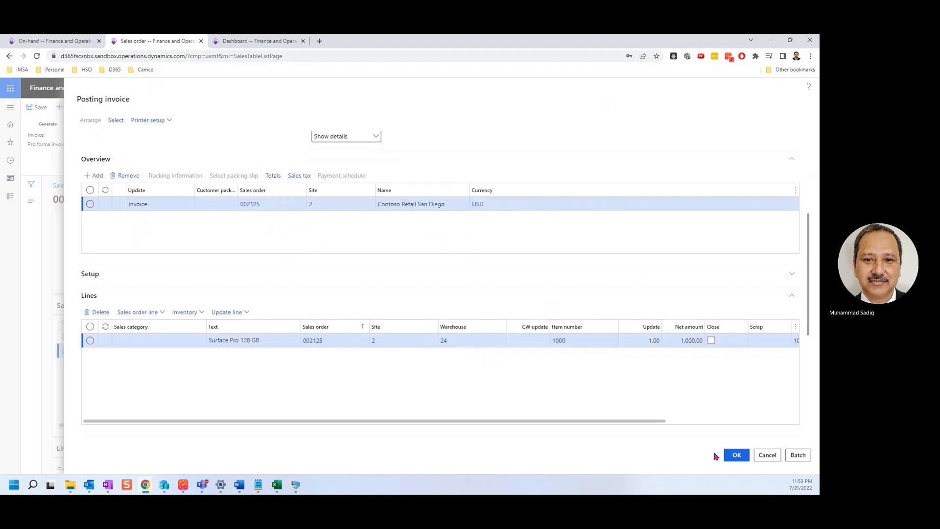
pyautogui.click(737, 455)
pyautogui.click(460, 269)
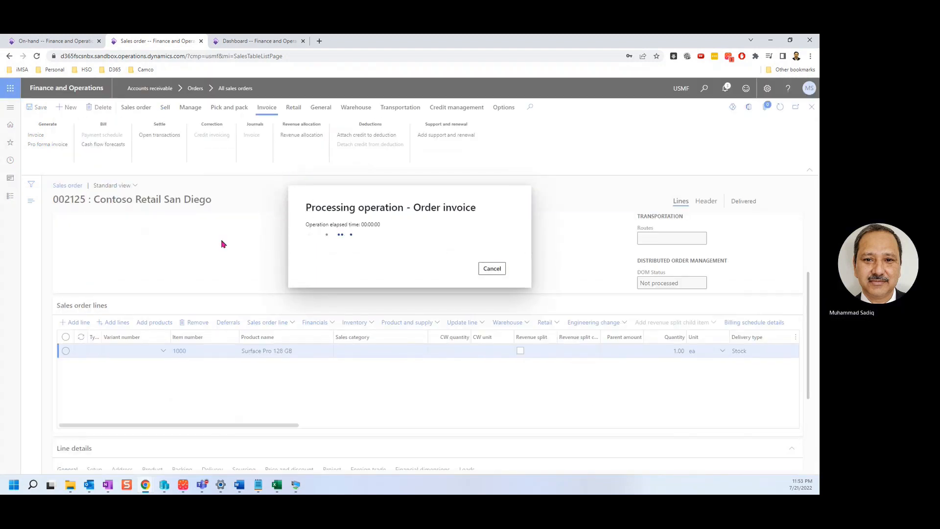
# Step: Open the list of all return orders under Sales and marketing in the unused dashboard browser tab
pyautogui.click(251, 43)
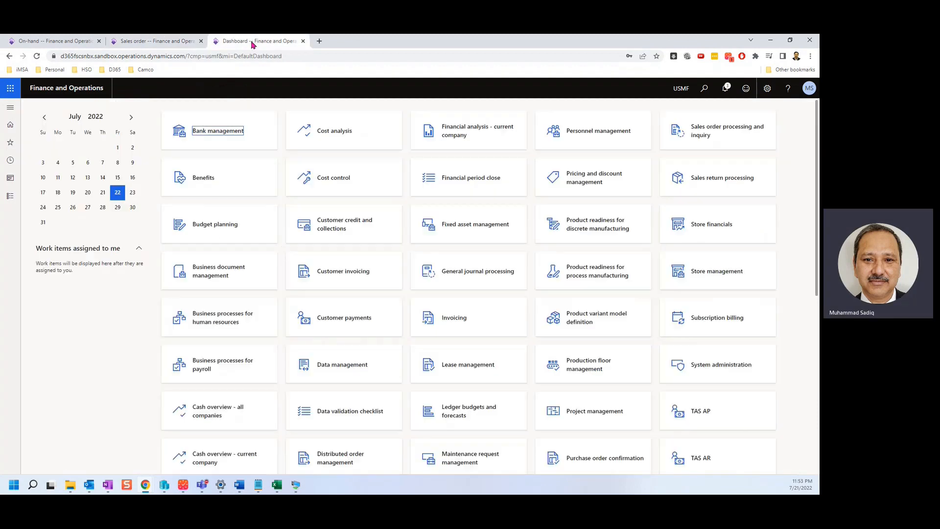
pyautogui.click(9, 198)
pyautogui.scroll(-5, 37, 279)
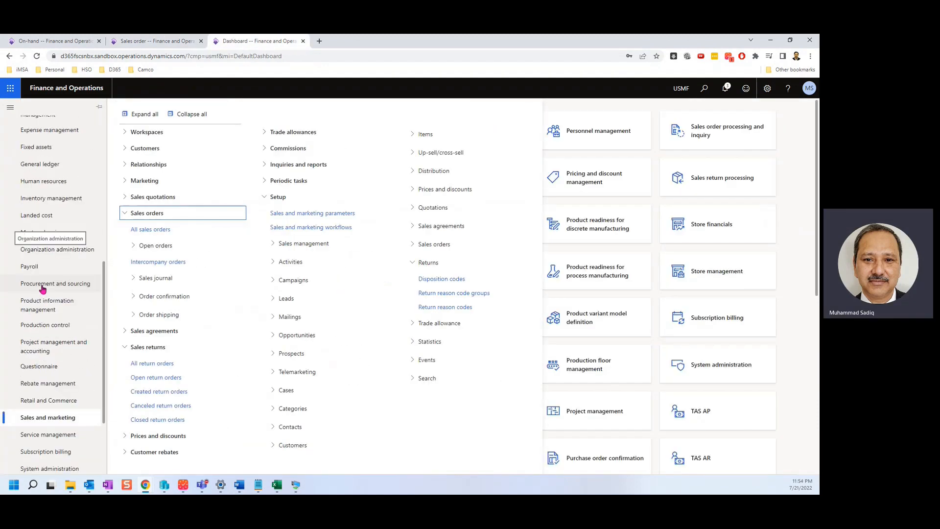
pyautogui.scroll(-1, 43, 289)
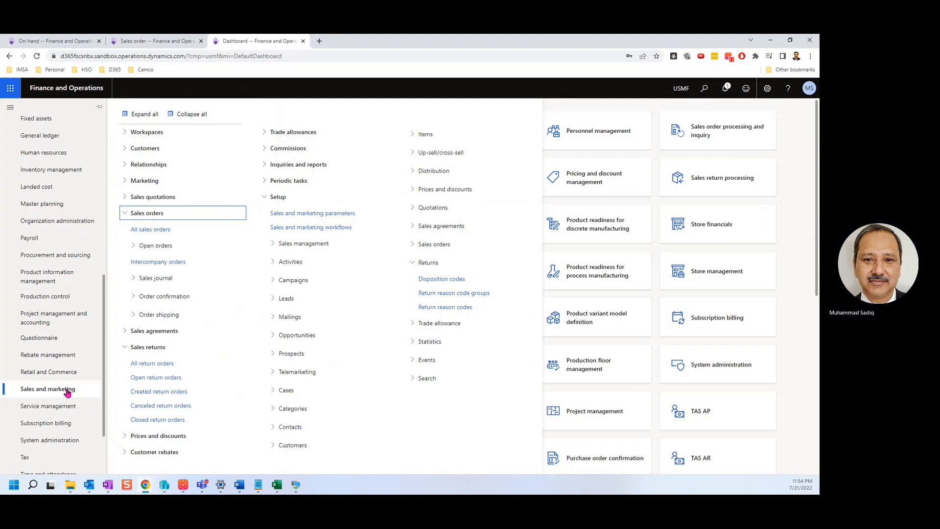
pyautogui.click(145, 364)
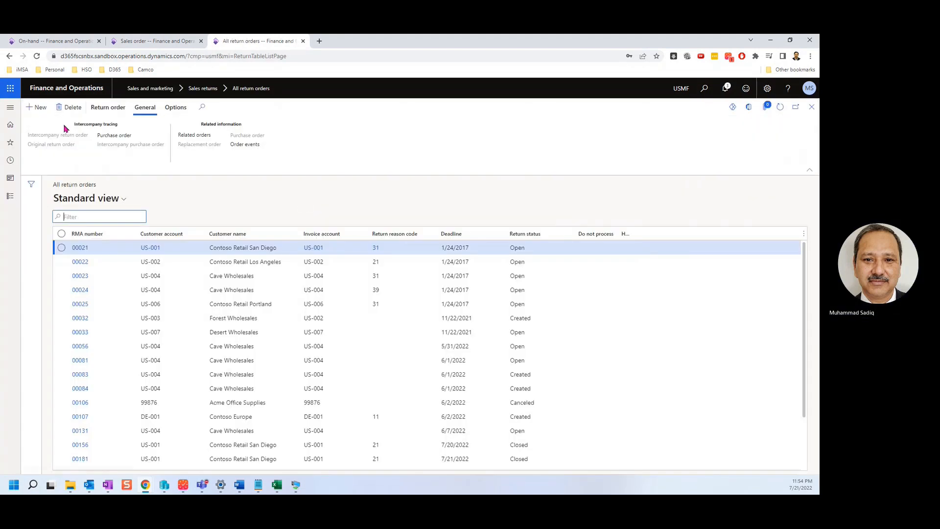
# Step: Create a return order for Contoso Retail San Diego with warehouse 24
pyautogui.click(39, 108)
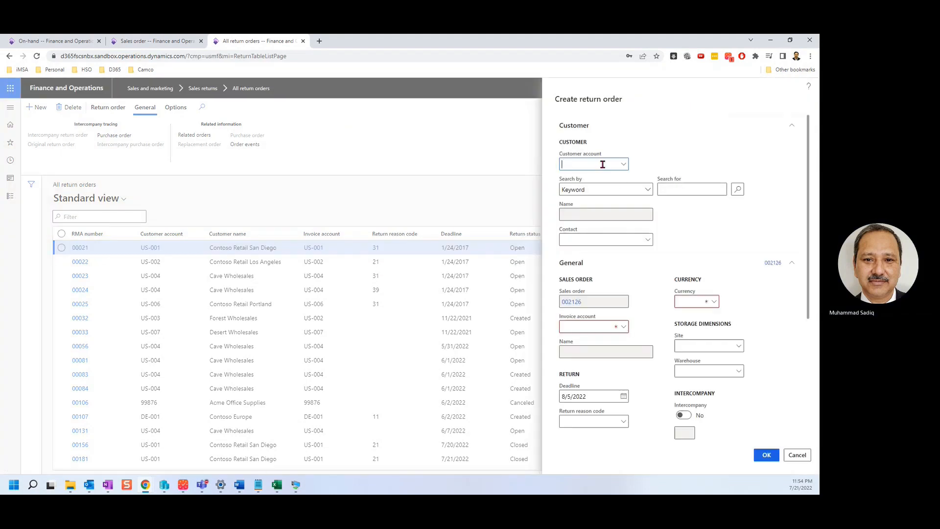
pyautogui.write('us')
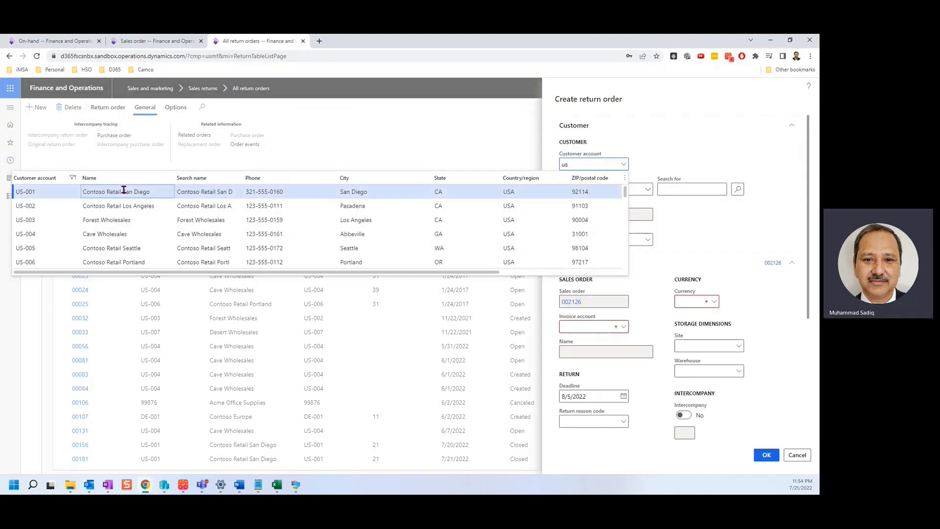
pyautogui.click(126, 189)
pyautogui.scroll(-1, 720, 313)
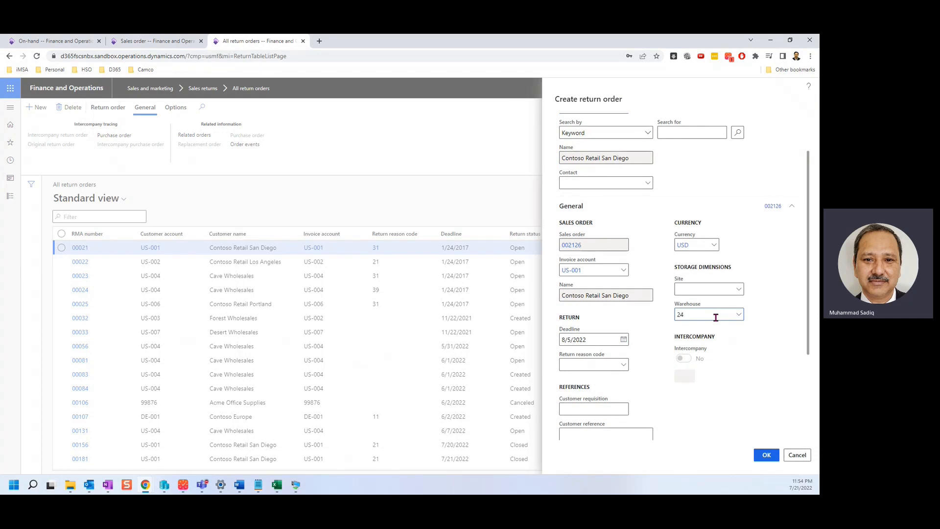
pyautogui.scroll(-2, 771, 337)
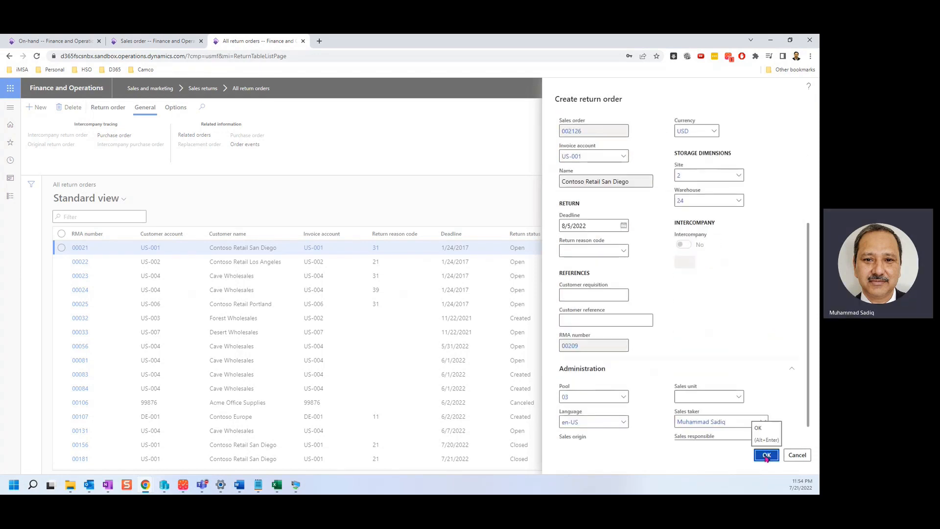
pyautogui.click(766, 455)
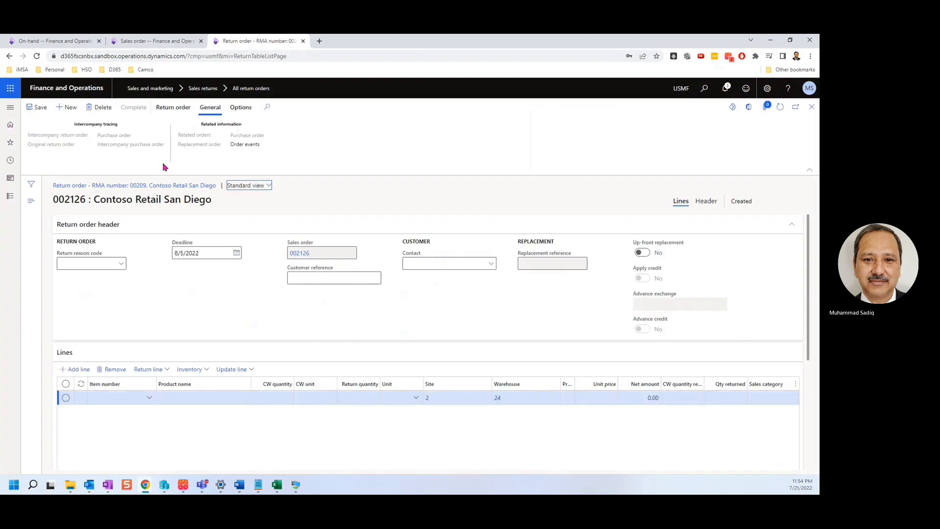
# Step: Find the customer's just-invoiced sales order and copy its item 1000 line from warehouse 24 into the return order
pyautogui.click(173, 107)
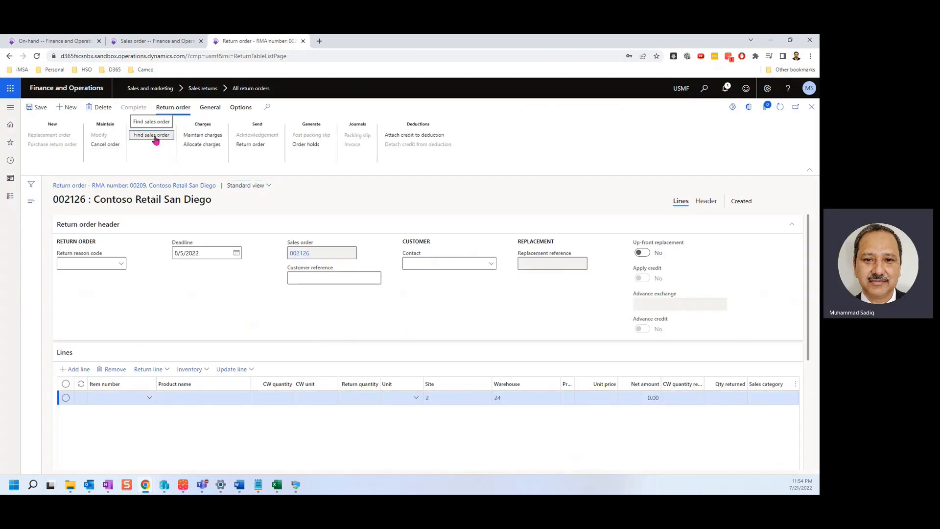
pyautogui.click(151, 135)
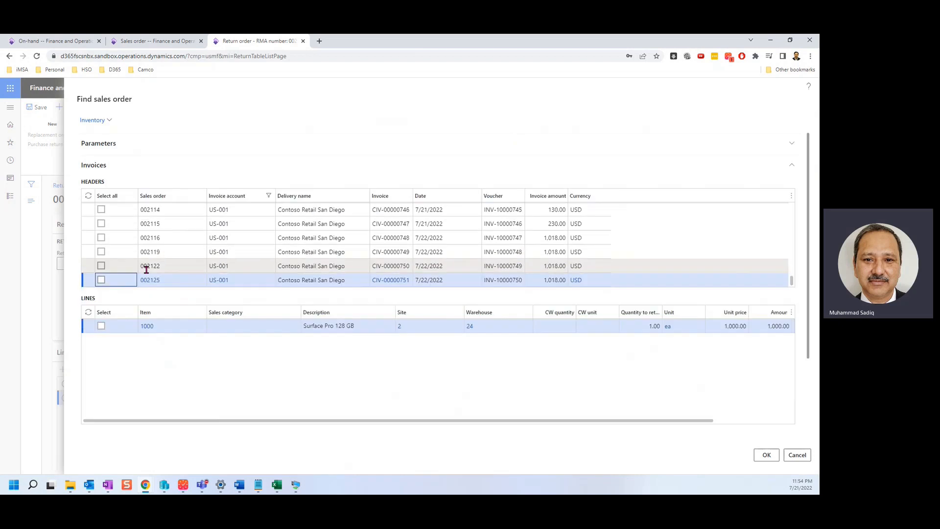
pyautogui.click(161, 41)
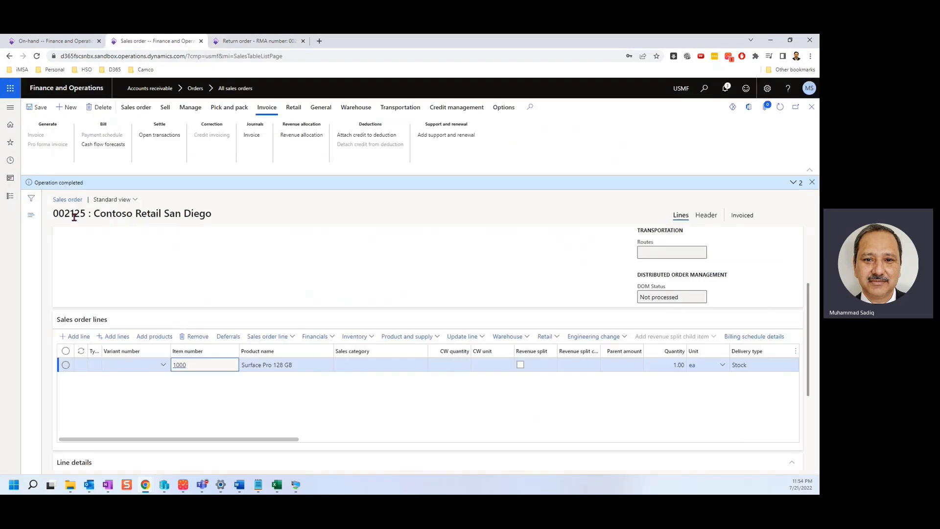
pyautogui.click(256, 42)
pyautogui.click(101, 328)
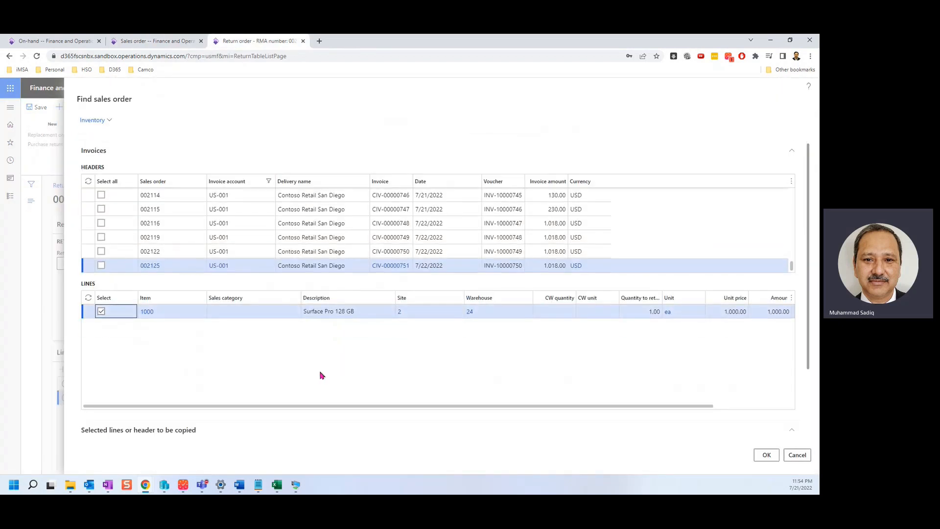
pyautogui.press('Return')
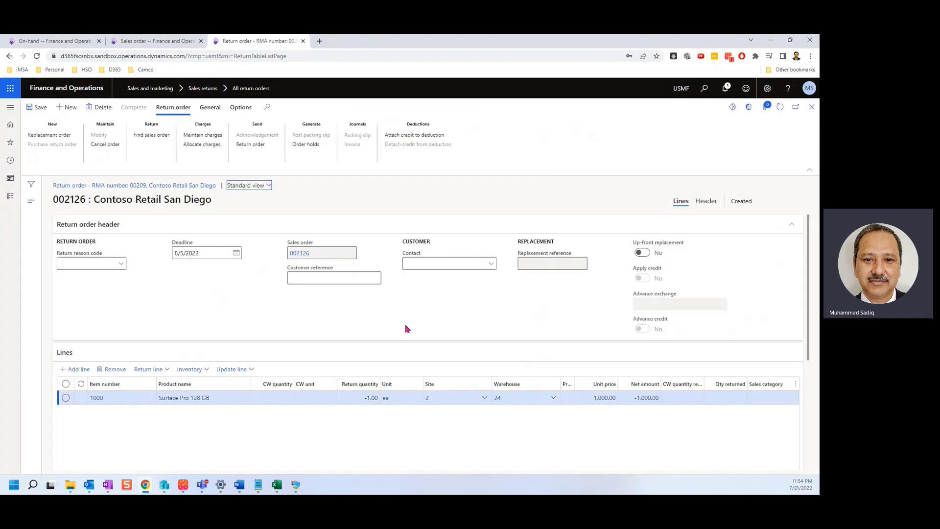
# Step: Generate the return order document to screen, review the items due for return, and close the report
pyautogui.scroll(-1, 407, 329)
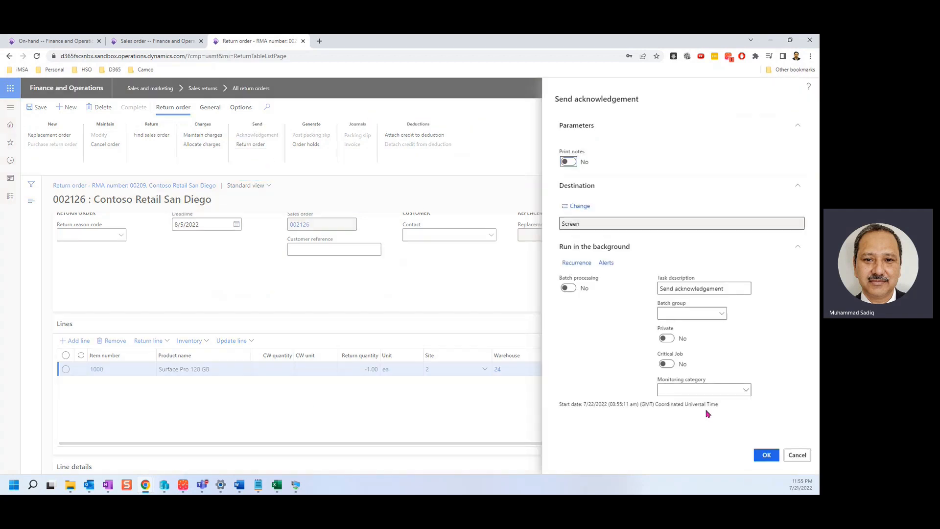
pyautogui.click(775, 455)
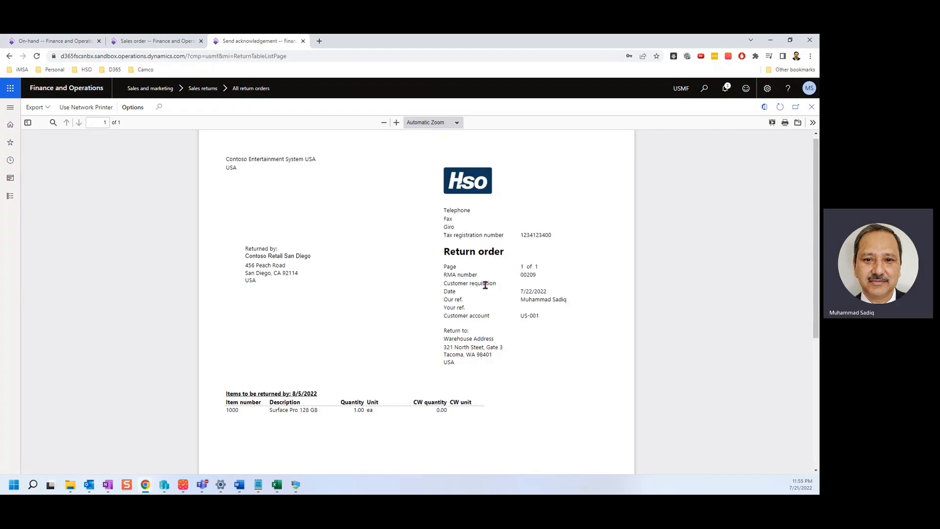
pyautogui.scroll(-1, 294, 352)
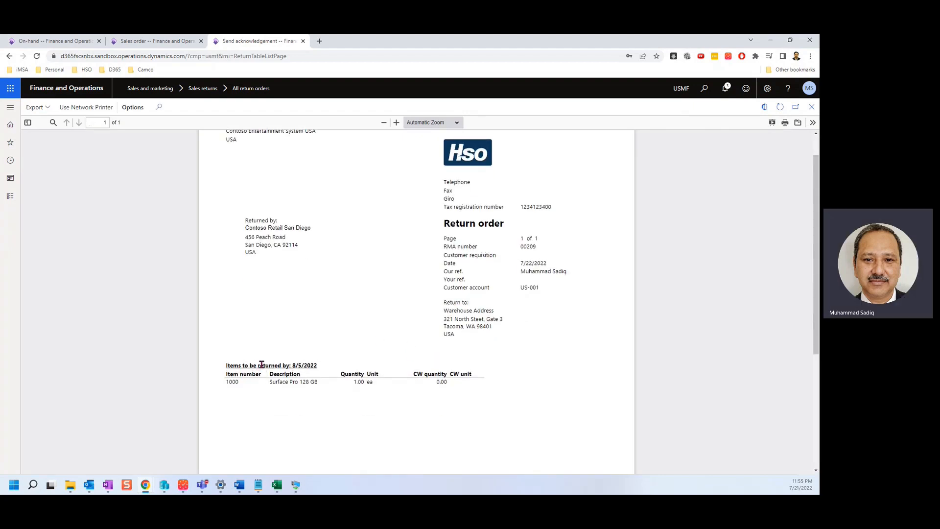
pyautogui.click(811, 107)
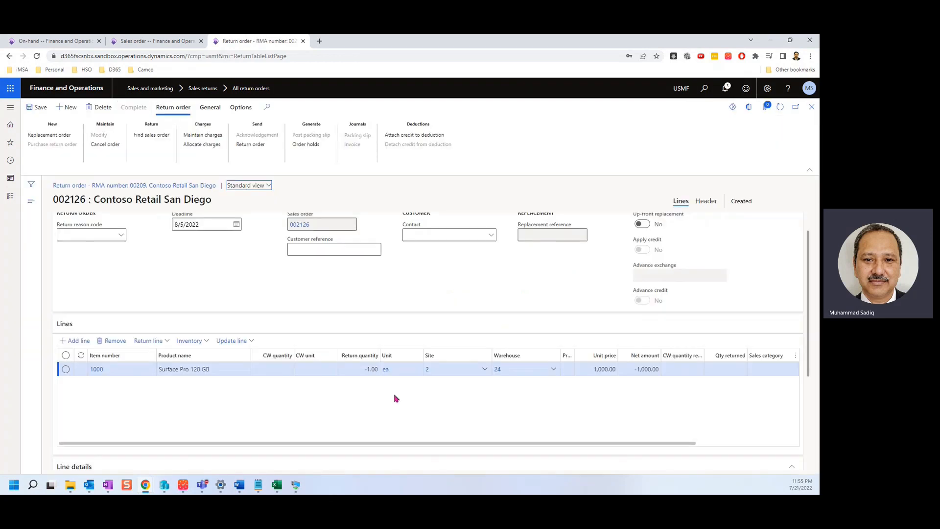
# Step: Register the returned item 1000 line with disposition code 41 (Replace and scrap) and confirm its registration
pyautogui.click(251, 342)
pyautogui.click(235, 357)
pyautogui.click(623, 177)
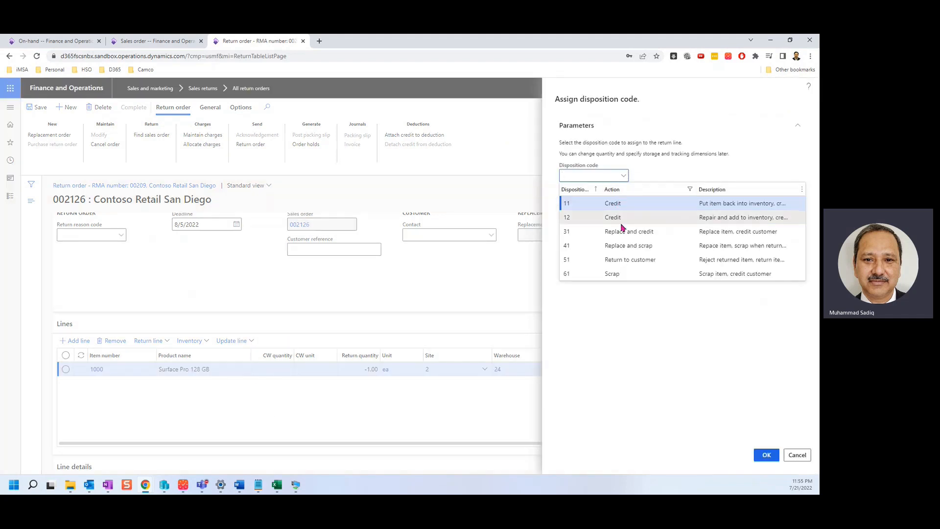
pyautogui.click(632, 250)
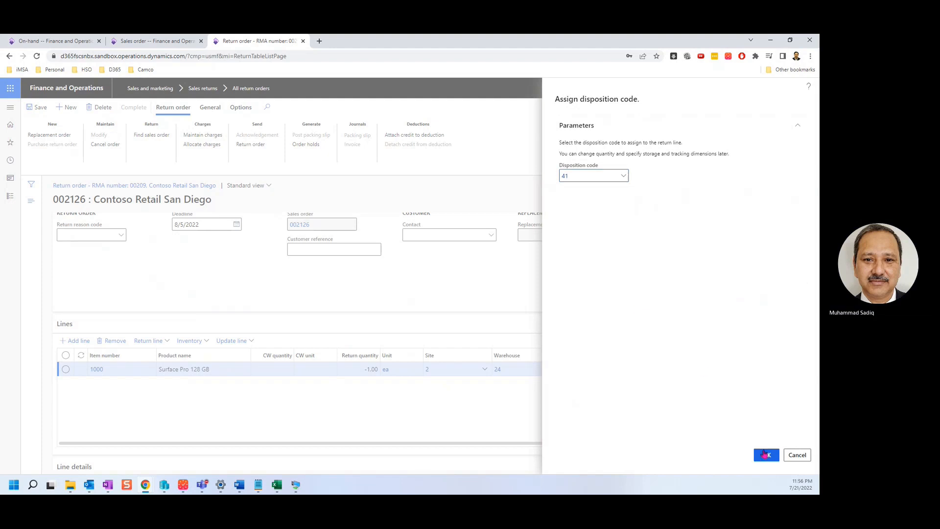
pyautogui.click(766, 455)
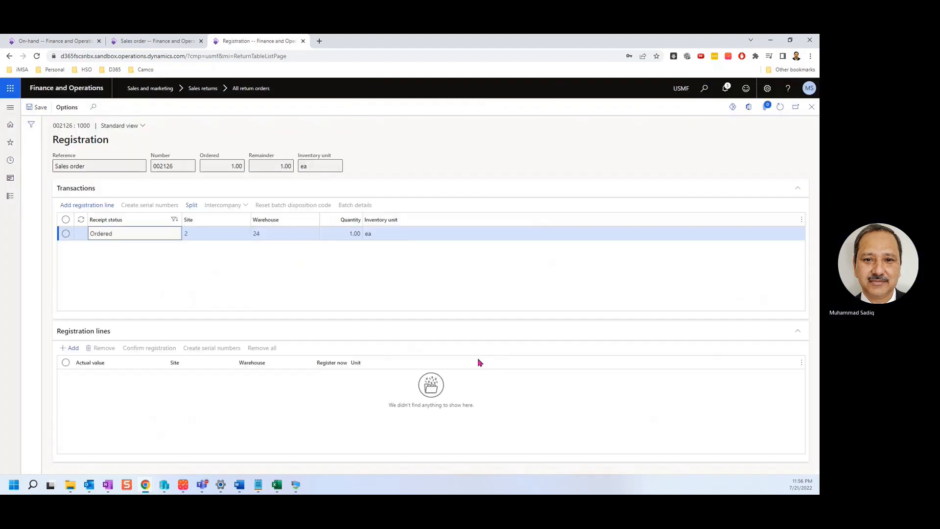
pyautogui.click(86, 205)
pyautogui.click(148, 348)
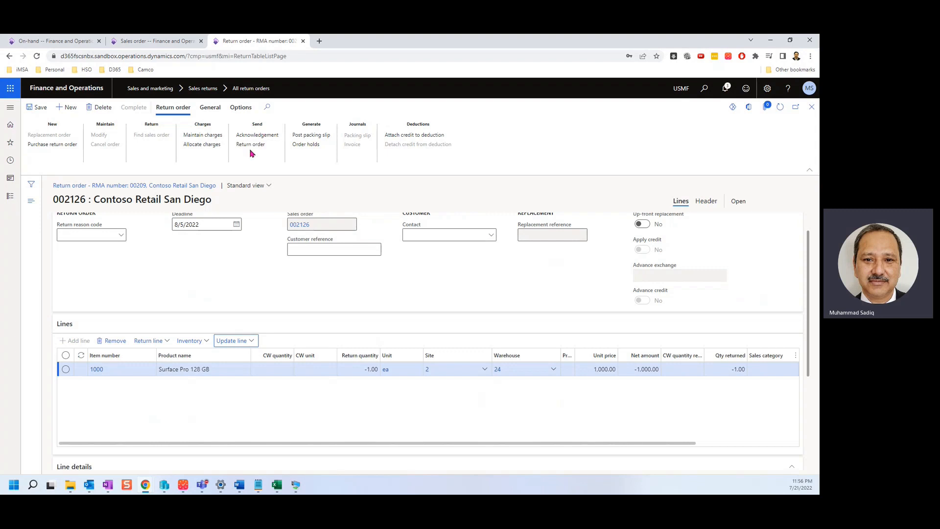
# Step: Generate the return acknowledgement to screen for the received item and close the report
pyautogui.click(273, 135)
pyautogui.click(765, 455)
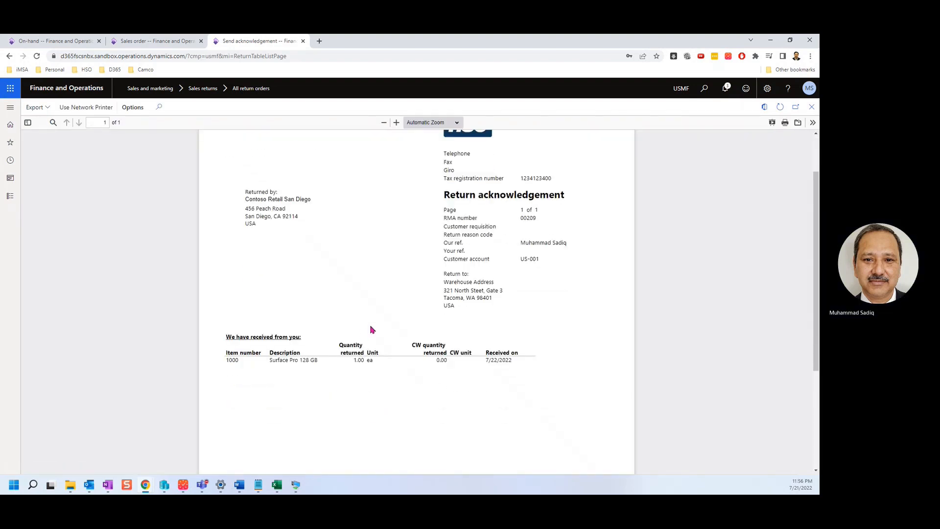
pyautogui.click(812, 107)
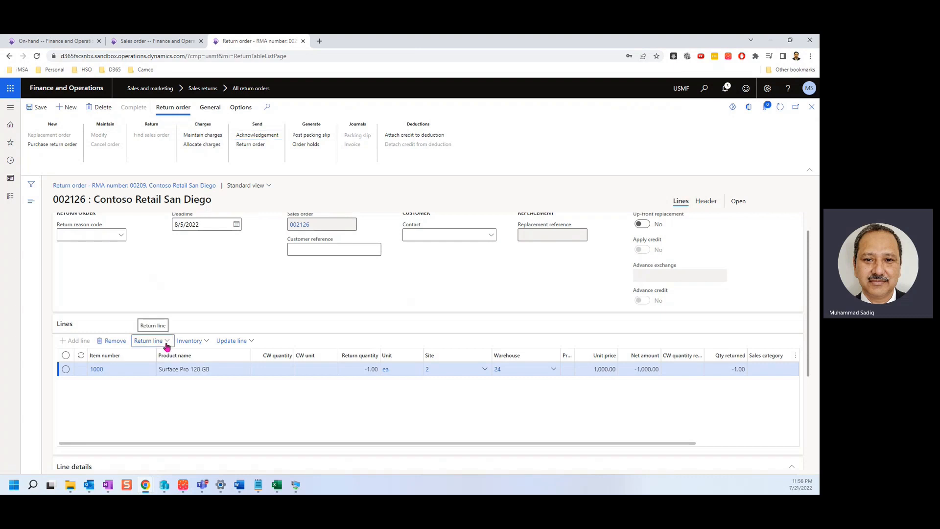
# Step: Allocate the identical item 1000 from site 2 as the replacement item for the return line
pyautogui.click(166, 345)
pyautogui.click(159, 372)
pyautogui.click(313, 216)
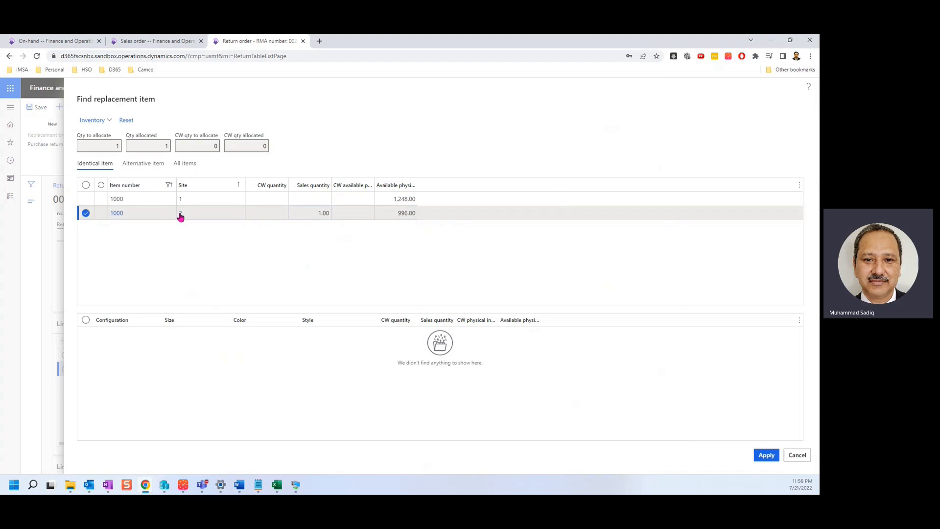
pyautogui.click(767, 455)
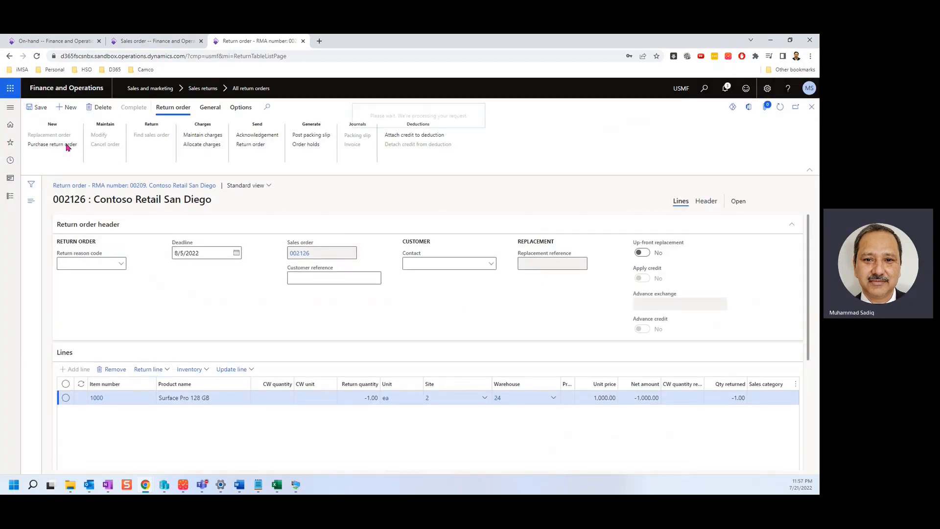
# Step: Post the return order's packing slip with customer packing slip number 12343
pyautogui.click(317, 139)
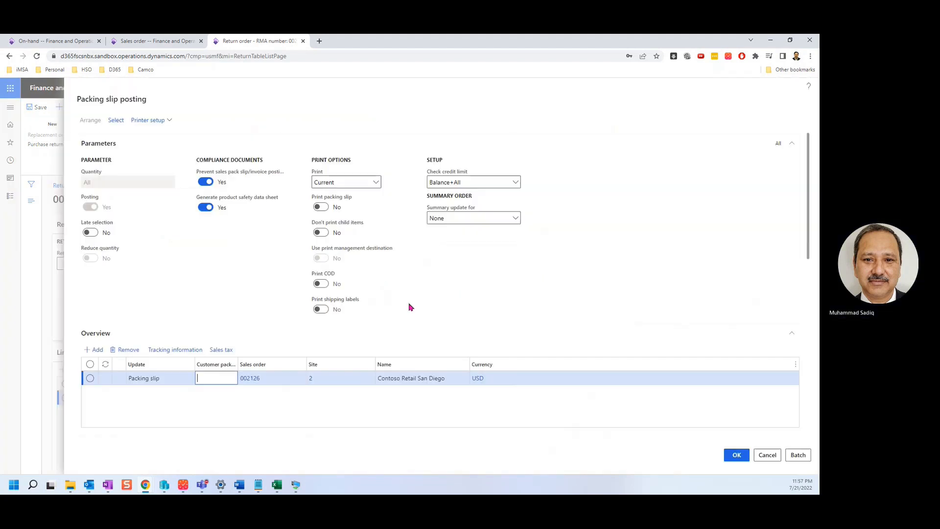
pyautogui.scroll(-3, 410, 308)
pyautogui.click(218, 207)
pyautogui.write('12343')
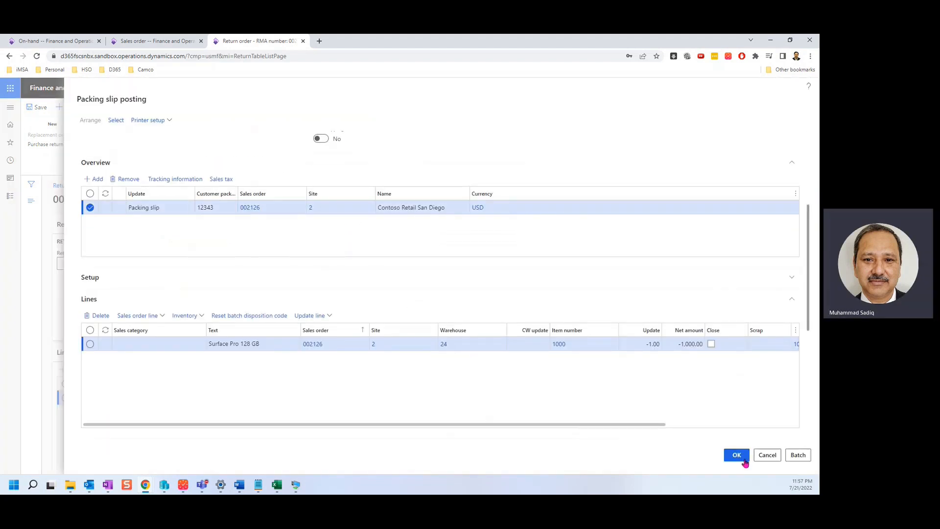
pyautogui.click(737, 455)
pyautogui.click(460, 270)
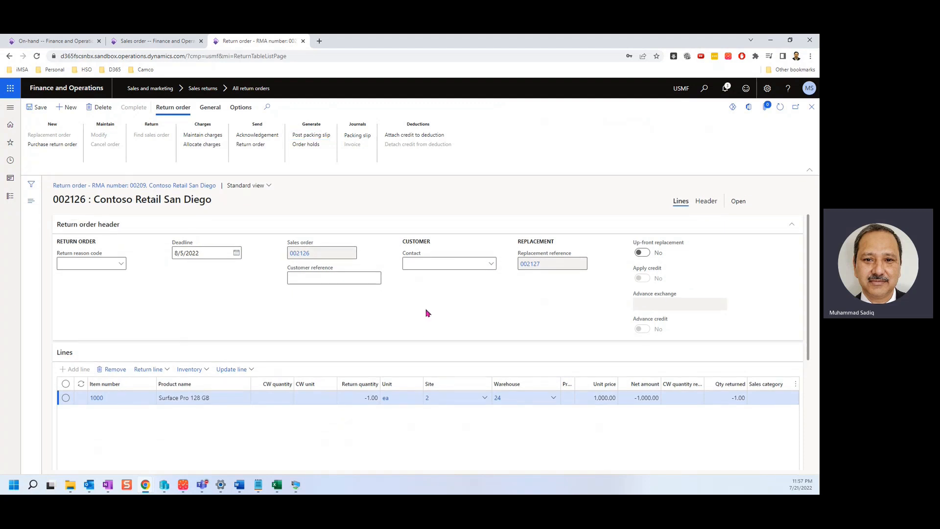
# Step: Refresh item 1000's on-hand inventory, check its warehouse 24 quantities, and view the original sales order's header
pyautogui.click(76, 41)
pyautogui.click(780, 108)
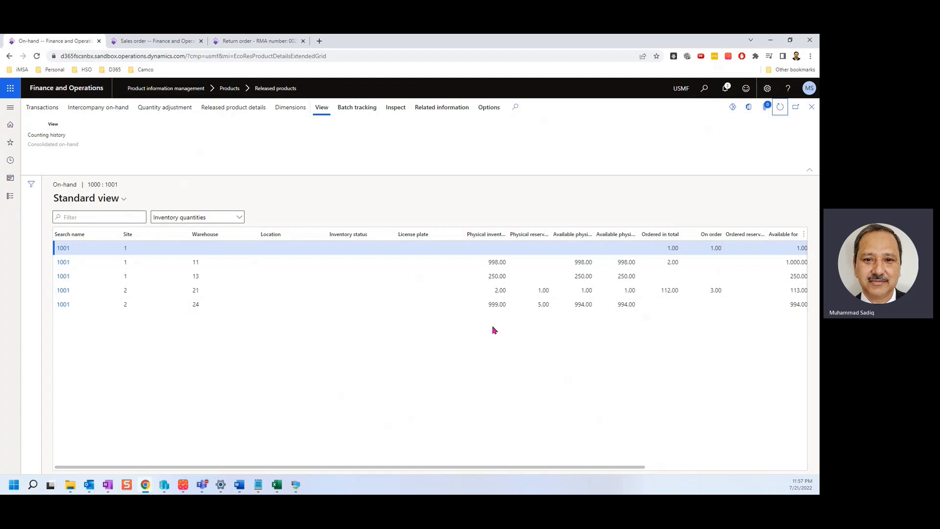
pyautogui.click(185, 42)
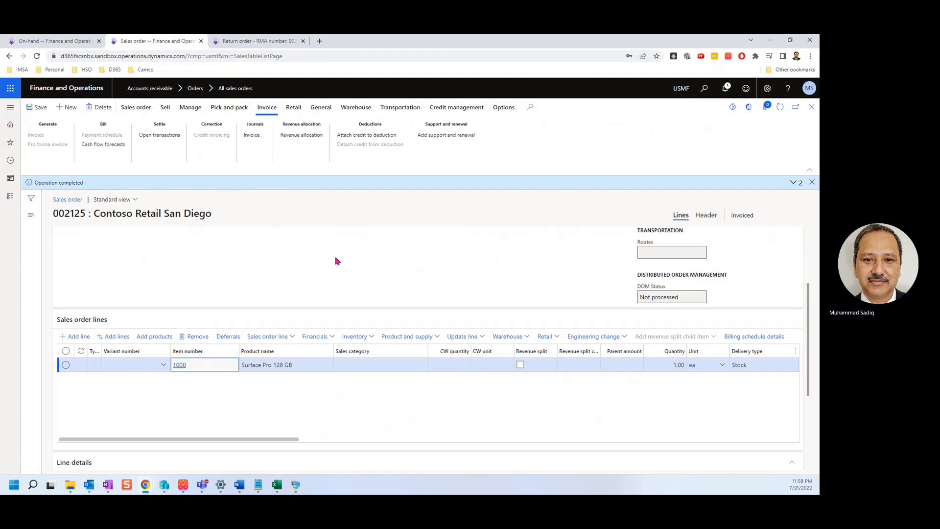
pyautogui.scroll(3, 338, 259)
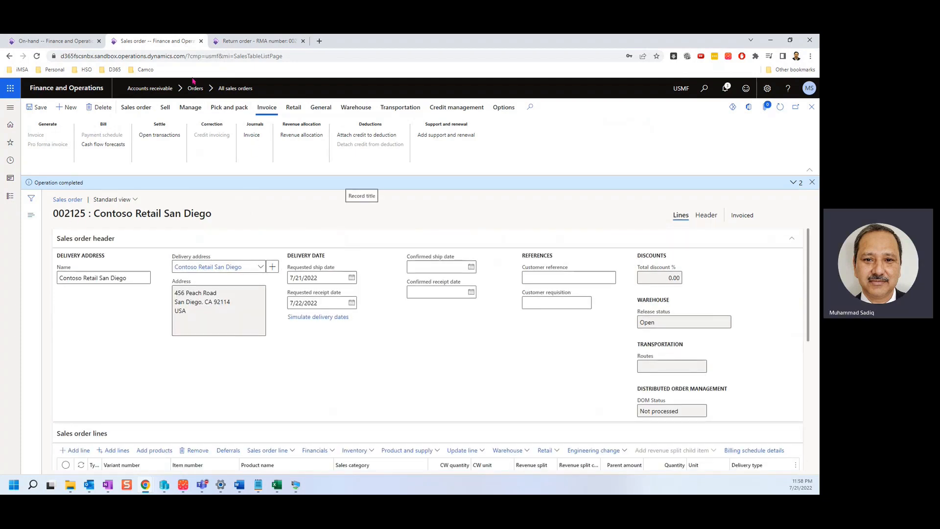
# Step: Open the sales order linked to the return order and post its invoice
pyautogui.click(244, 41)
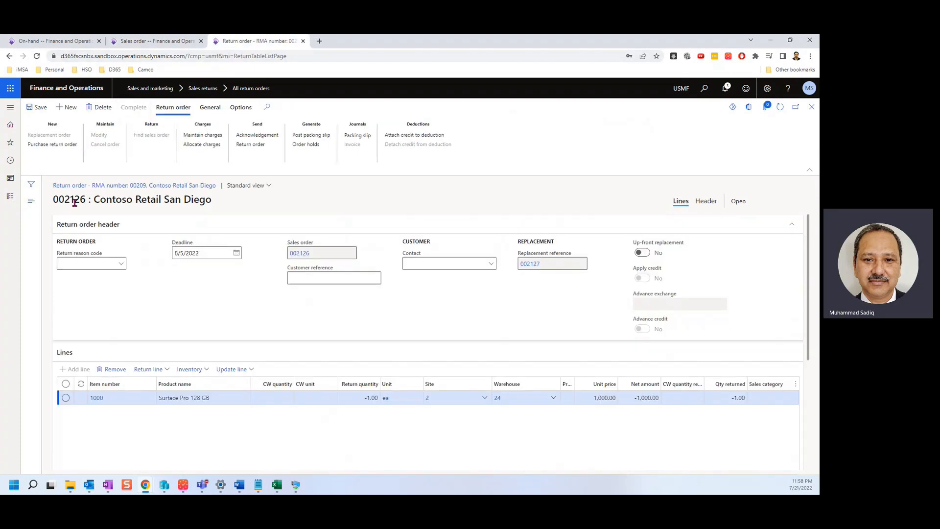
pyautogui.click(301, 254)
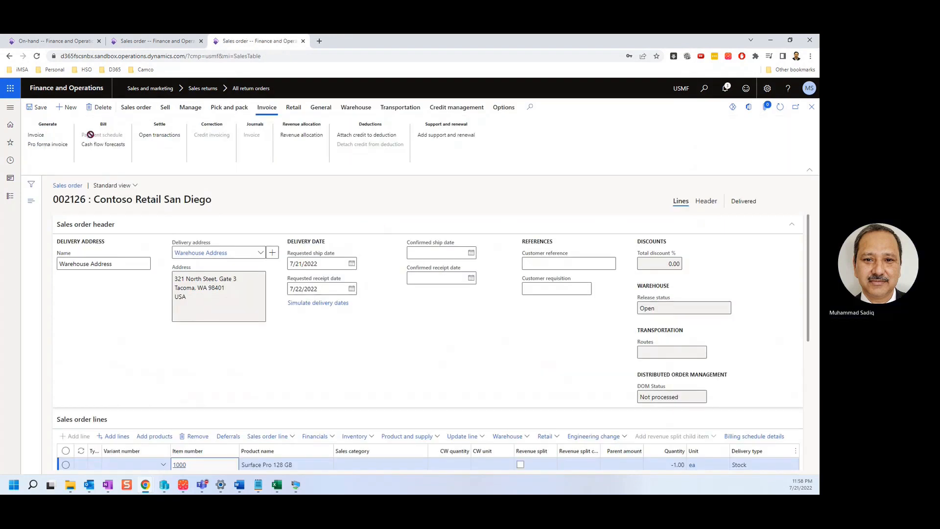
pyautogui.click(36, 137)
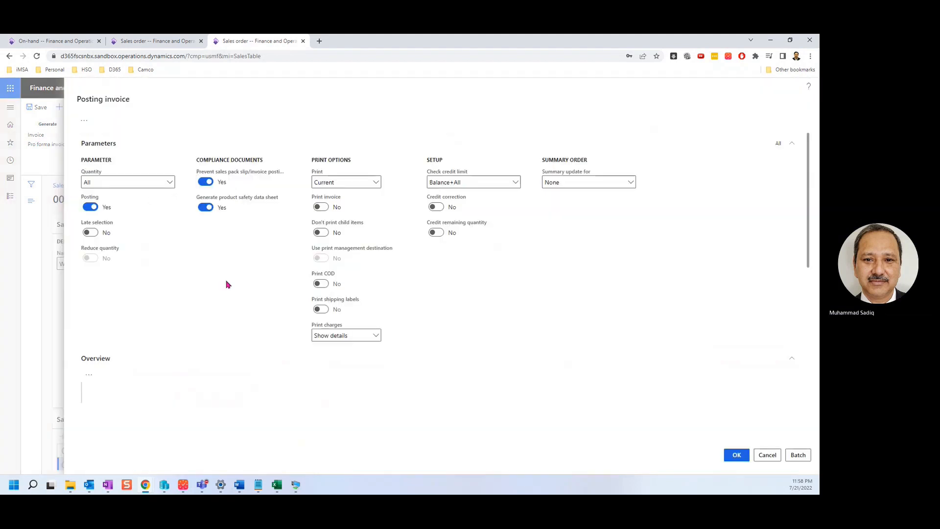
pyautogui.scroll(-3, 226, 283)
pyautogui.click(736, 455)
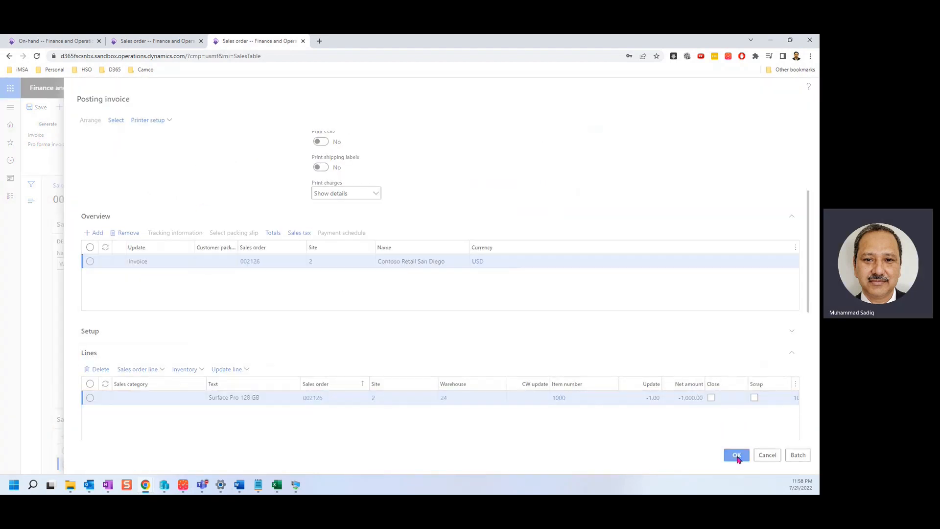
pyautogui.click(458, 269)
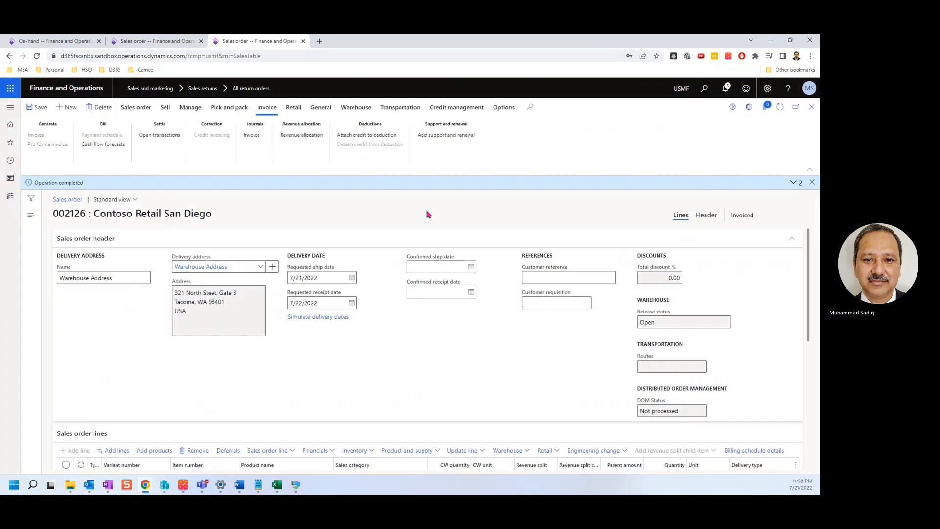
# Step: Refresh the on-hand list and examine the inventory transactions of item 1000 in warehouse 24
pyautogui.click(73, 40)
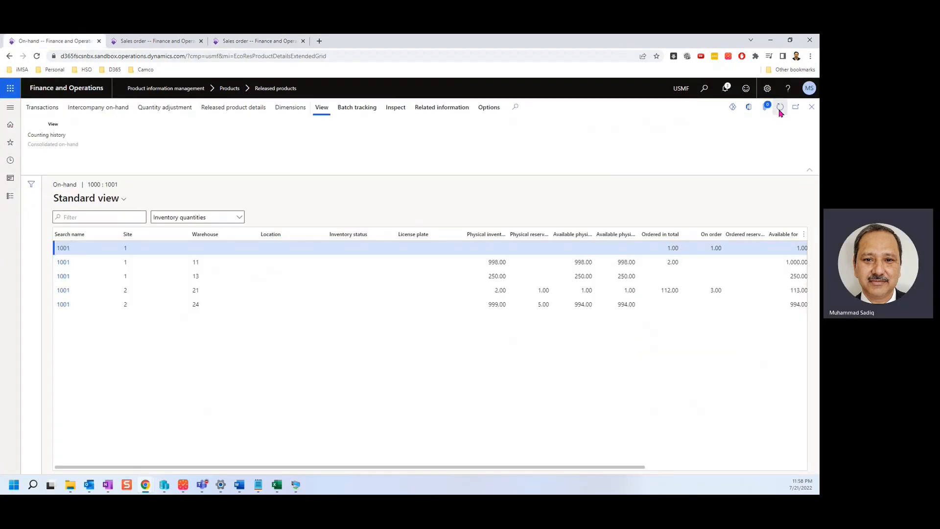
pyautogui.click(780, 107)
pyautogui.click(391, 303)
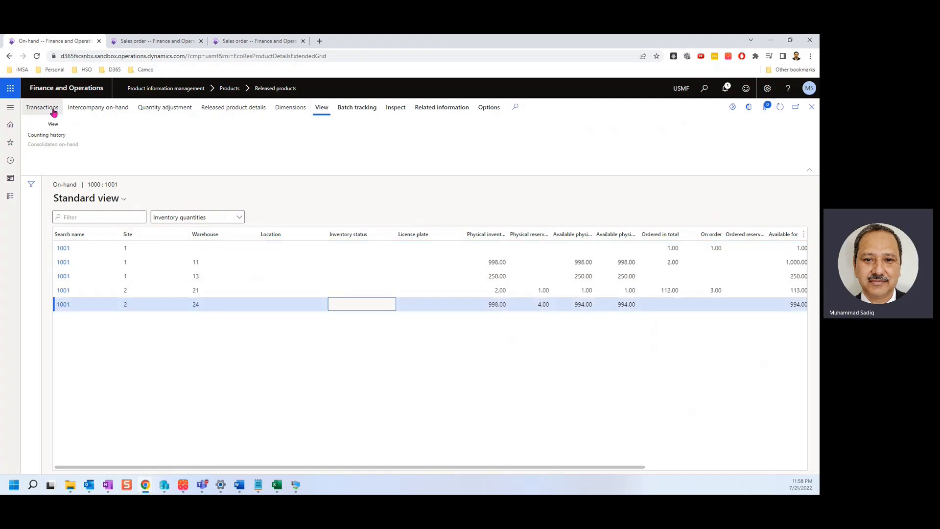
pyautogui.click(28, 105)
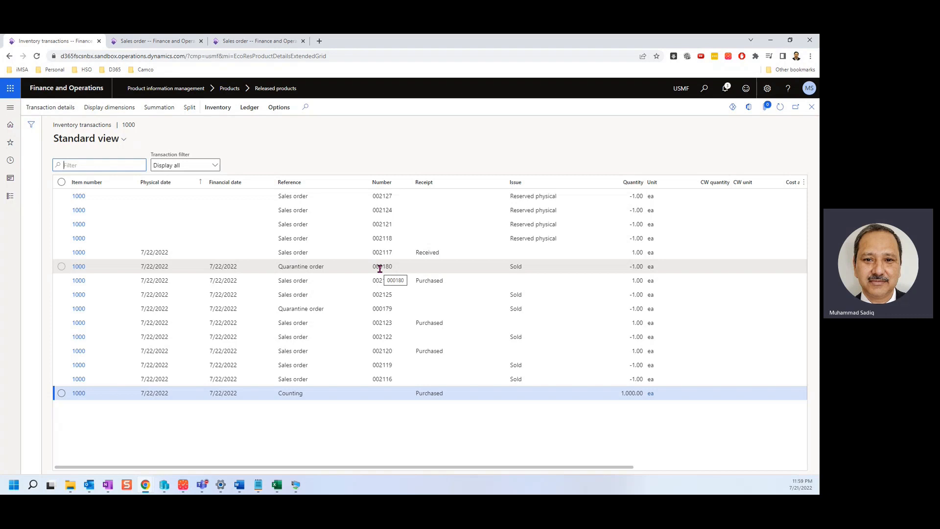
pyautogui.click(812, 111)
# Step: Review the original sales order, close the invoiced return's sales order, and preview the replacement sales order referenced on the return order
pyautogui.click(177, 40)
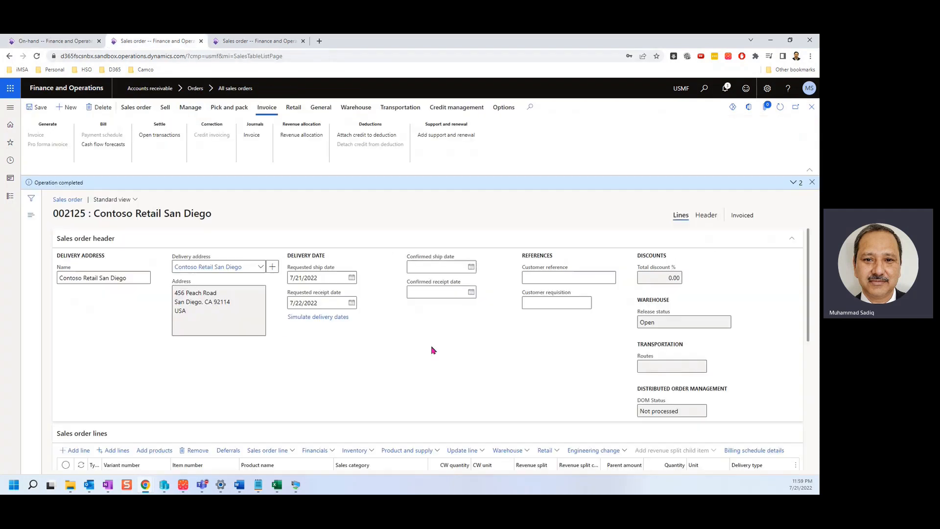
pyautogui.click(103, 238)
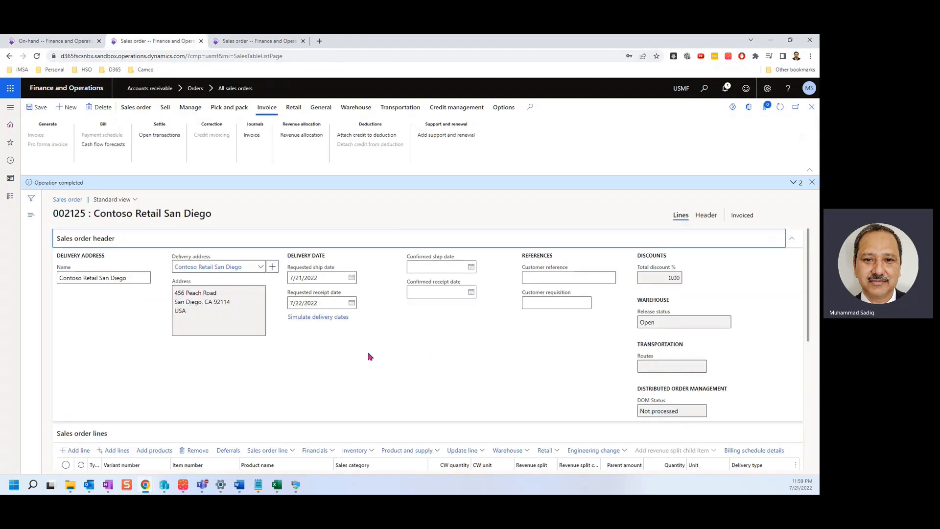
pyautogui.click(709, 216)
pyautogui.click(275, 41)
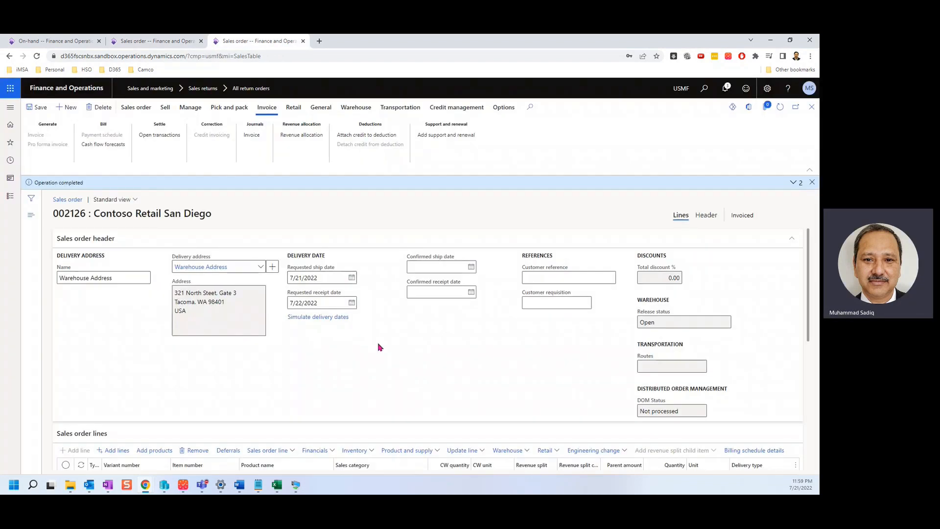
pyautogui.click(812, 109)
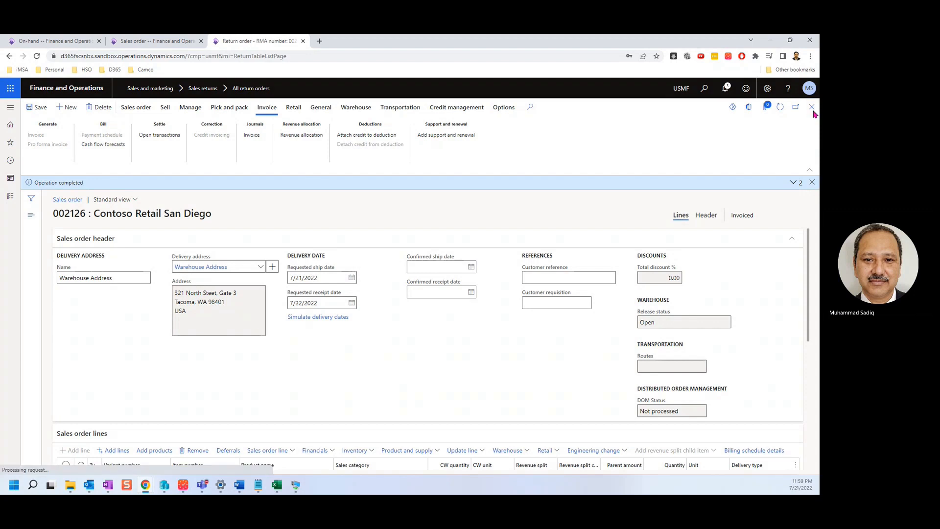
pyautogui.moveTo(529, 271)
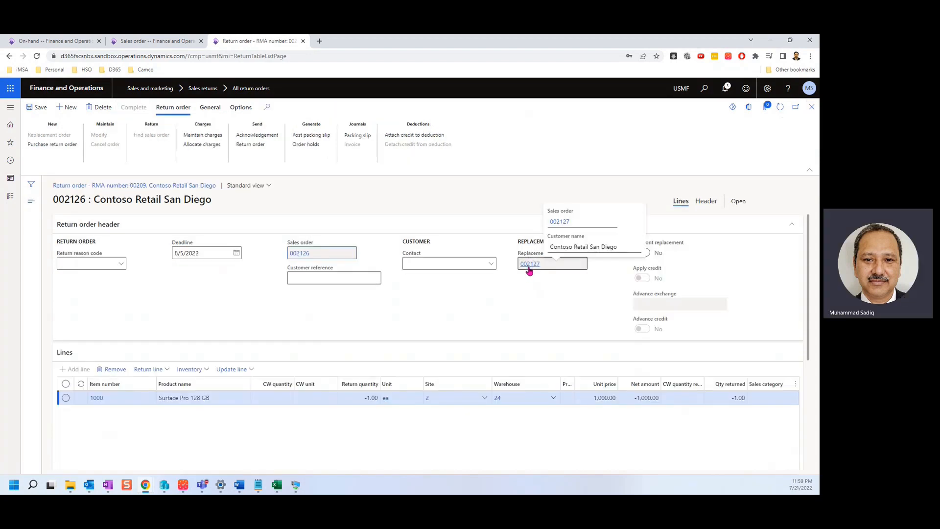